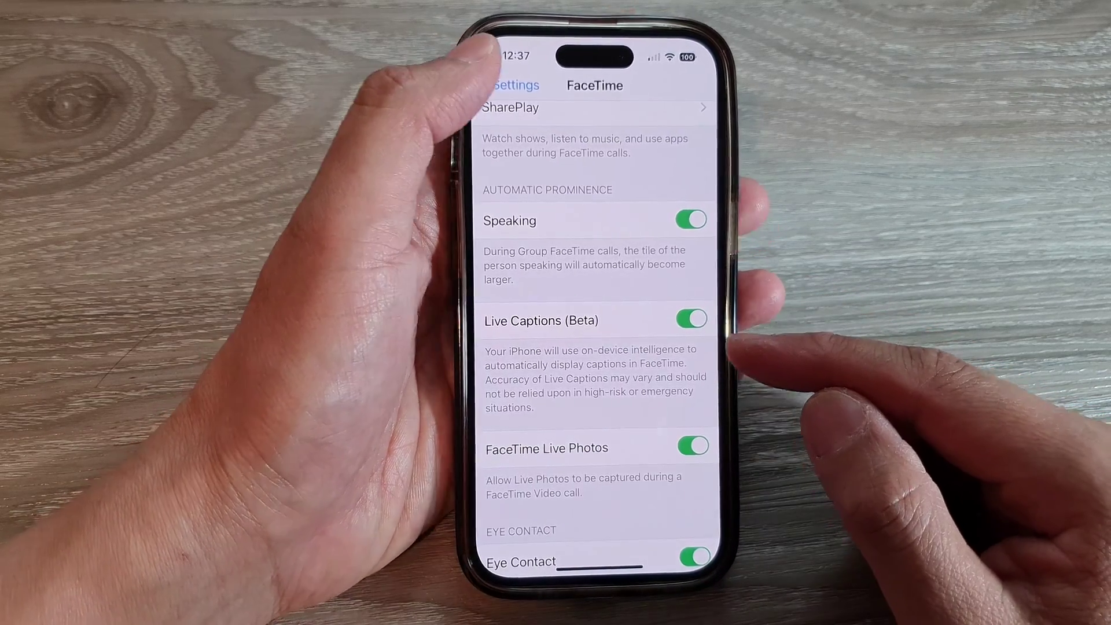
Step: Back out to the main Settings list, go to the Home Screen, and relaunch Settings
{"action": "left_click", "coordinate": [502, 85]}
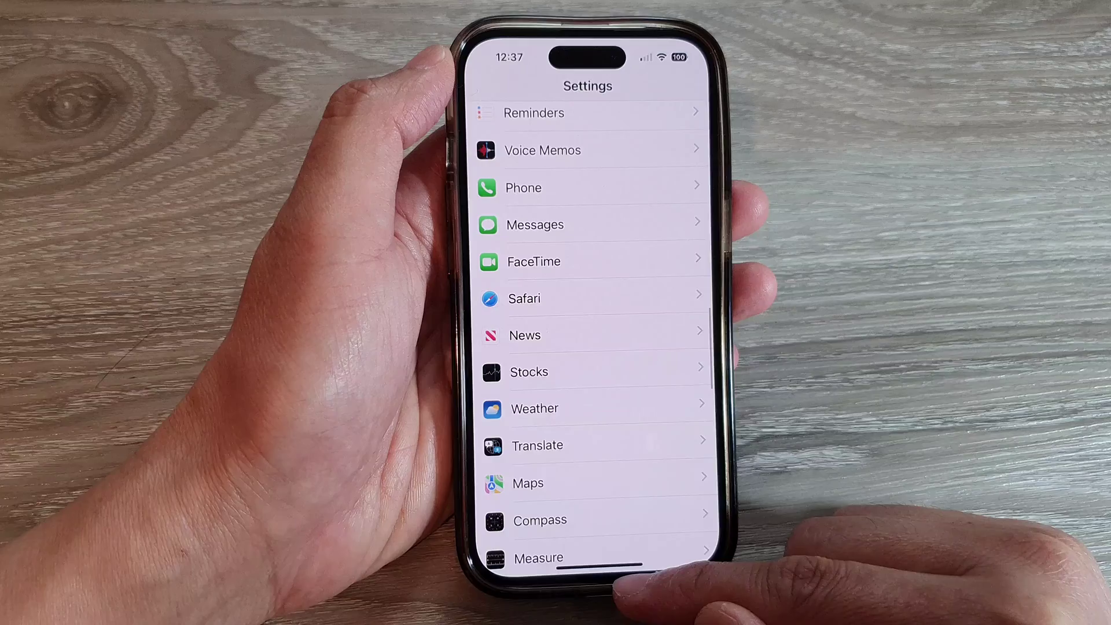
{"action": "left_click_drag", "start_coordinate": [598, 568], "coordinate": [608, 347]}
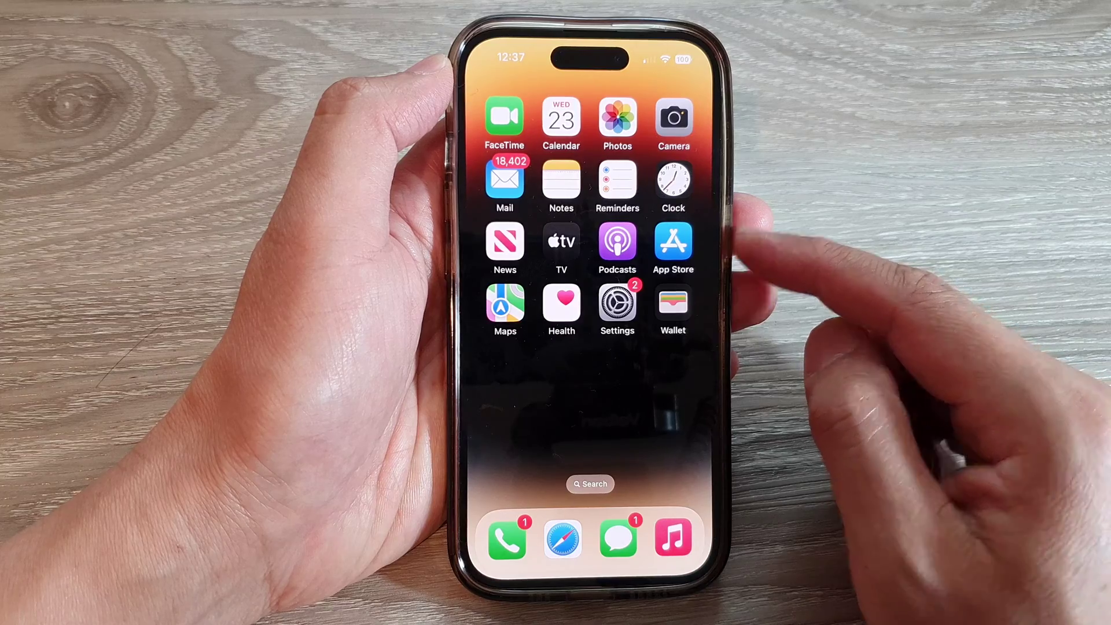
{"action": "left_click", "coordinate": [617, 304]}
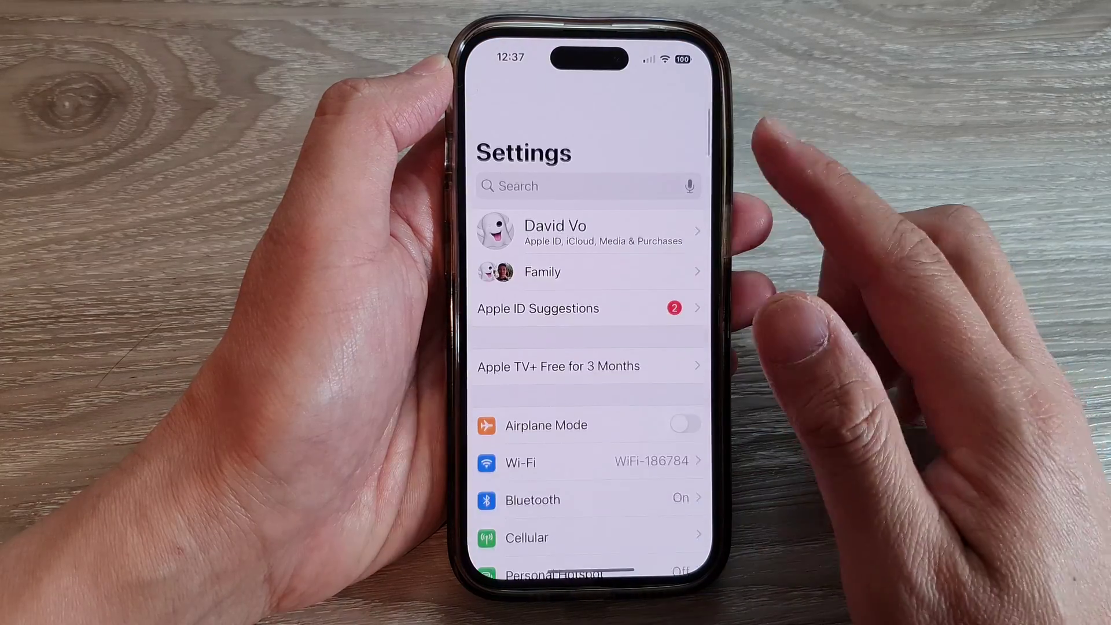
{"action": "scroll", "coordinate": [608, 348], "scroll_direction": "down", "scroll_amount": 10}
{"action": "scroll", "coordinate": [643, 330], "scroll_direction": "down", "scroll_amount": 5}
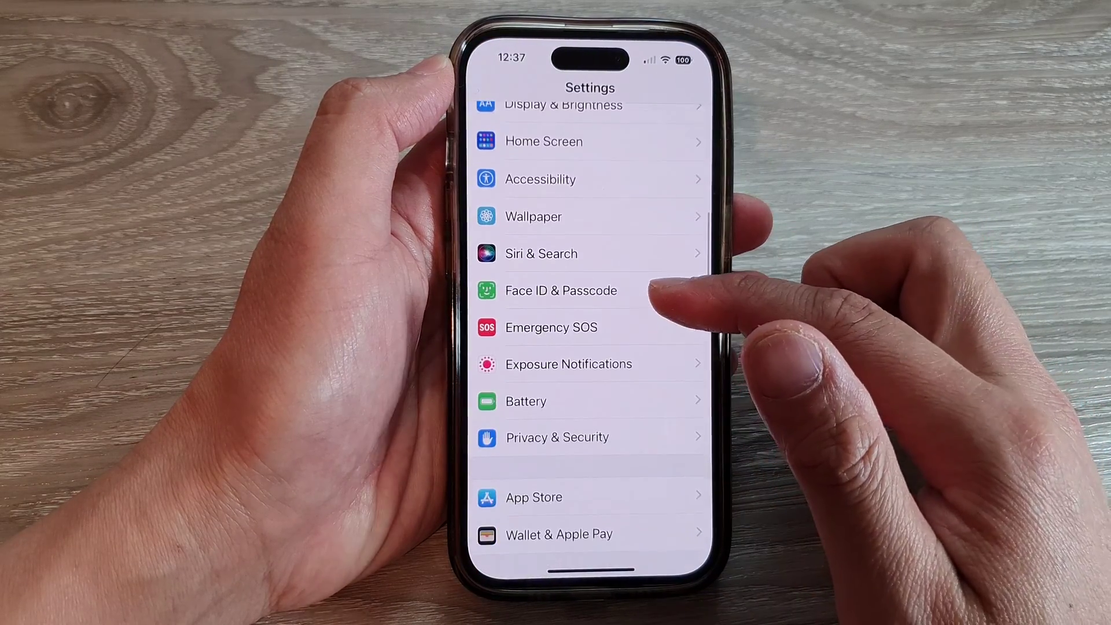
{"action": "scroll", "coordinate": [650, 260], "scroll_direction": "down", "scroll_amount": 5}
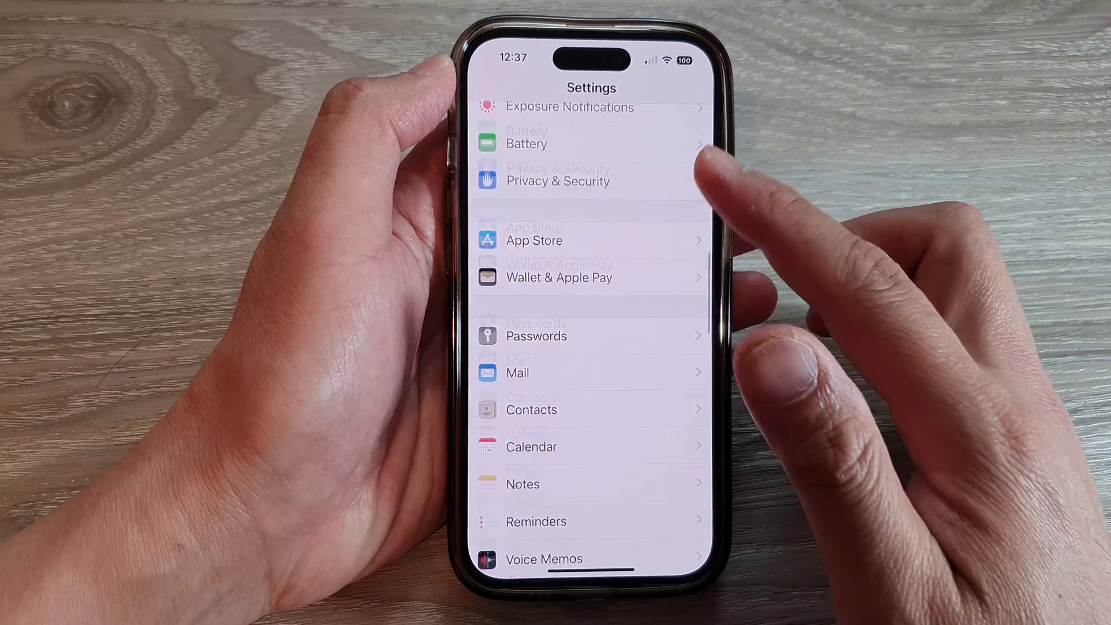
Step: Open the FaceTime page from the main Settings list
{"action": "left_click", "coordinate": [649, 300]}
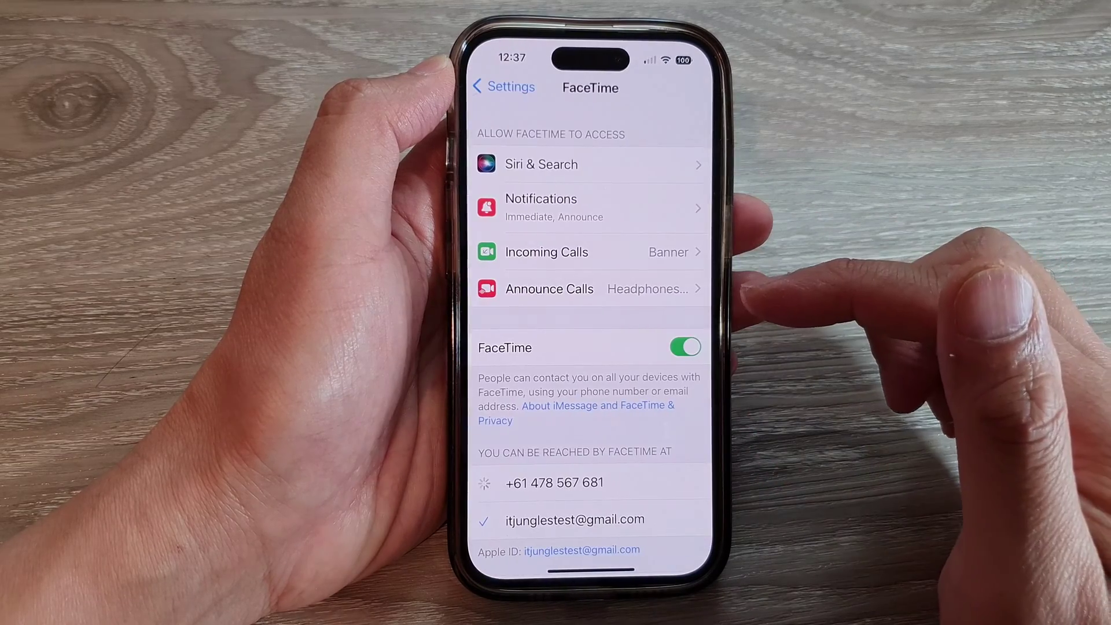
{"action": "scroll", "coordinate": [710, 299], "scroll_direction": "down", "scroll_amount": 10}
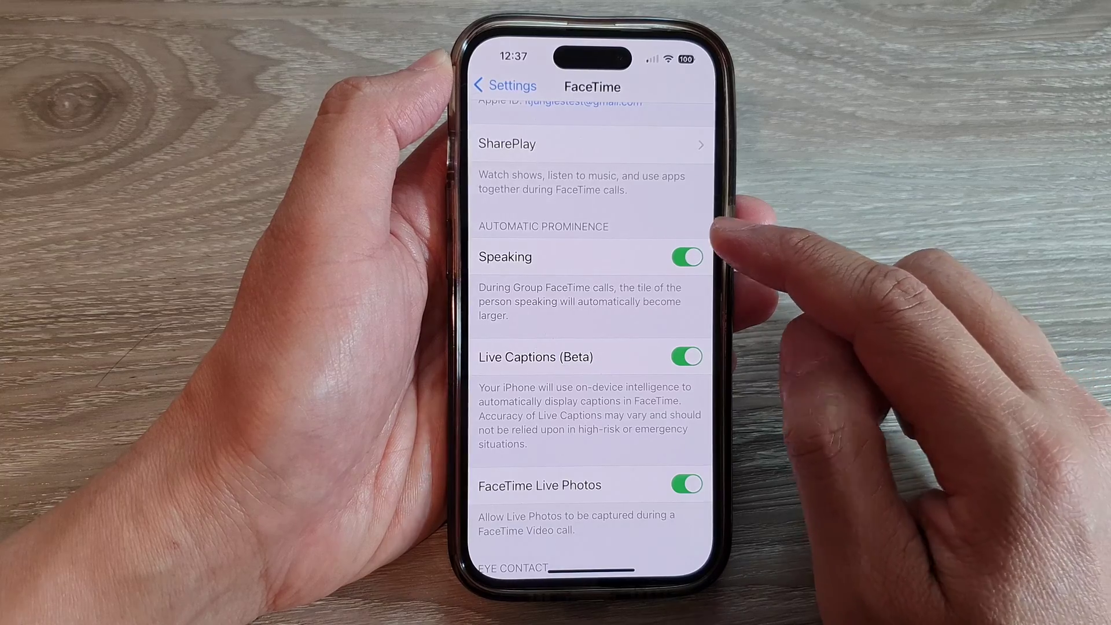
{"action": "left_click", "coordinate": [686, 256]}
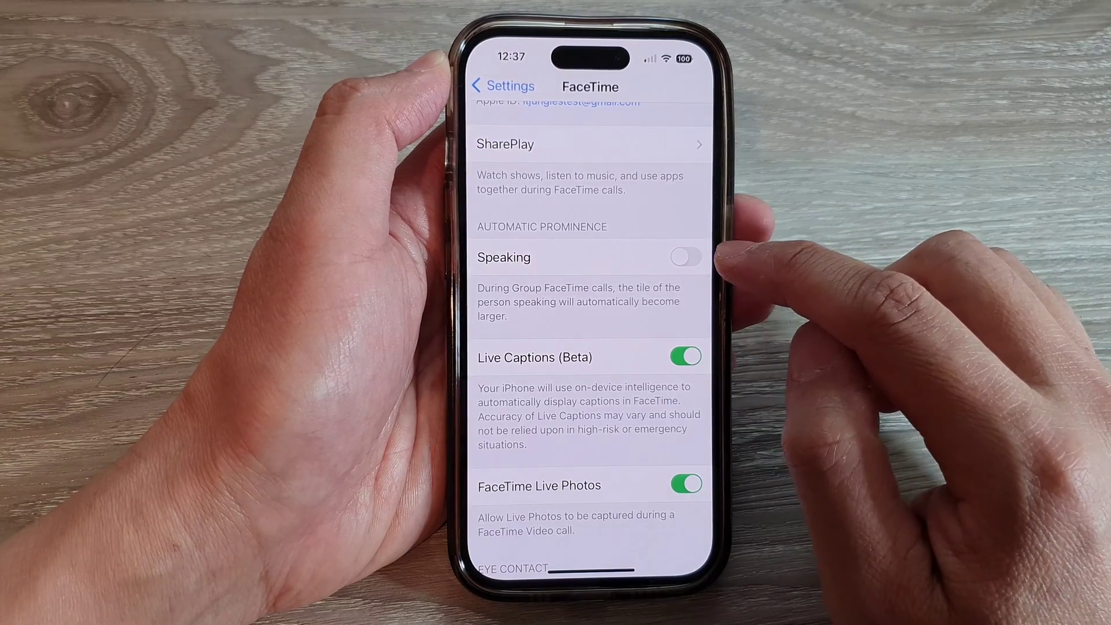
{"action": "left_click", "coordinate": [686, 256]}
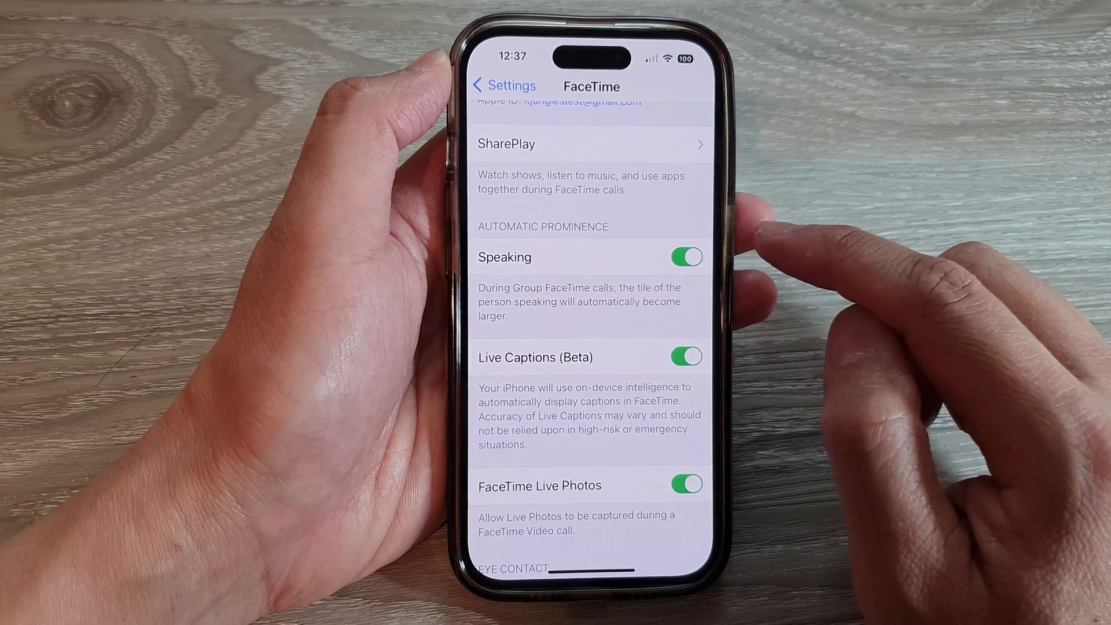
{"action": "left_click", "coordinate": [686, 357]}
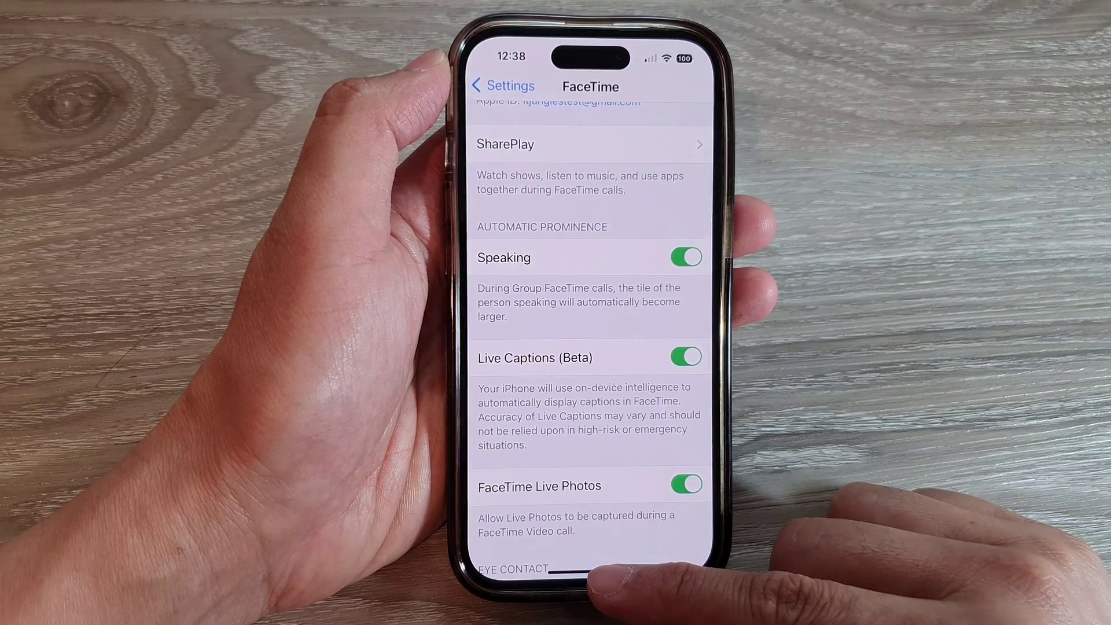
Step: Back out to the main Settings list and swipe up to the Home Screen
{"action": "left_click", "coordinate": [495, 86]}
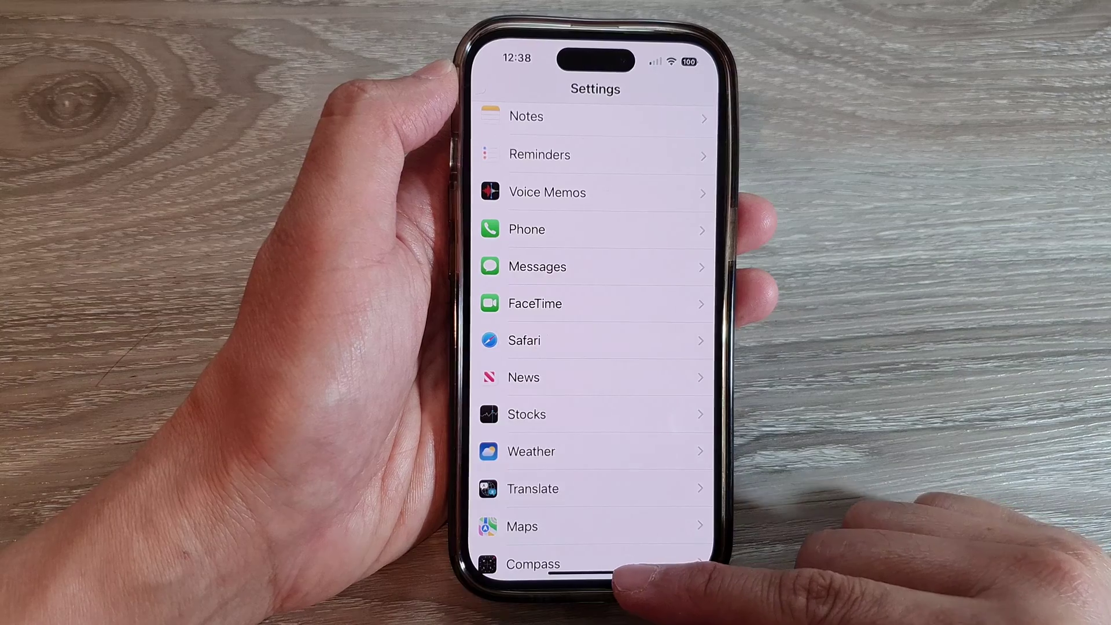
{"action": "left_click_drag", "start_coordinate": [599, 573], "coordinate": [608, 391]}
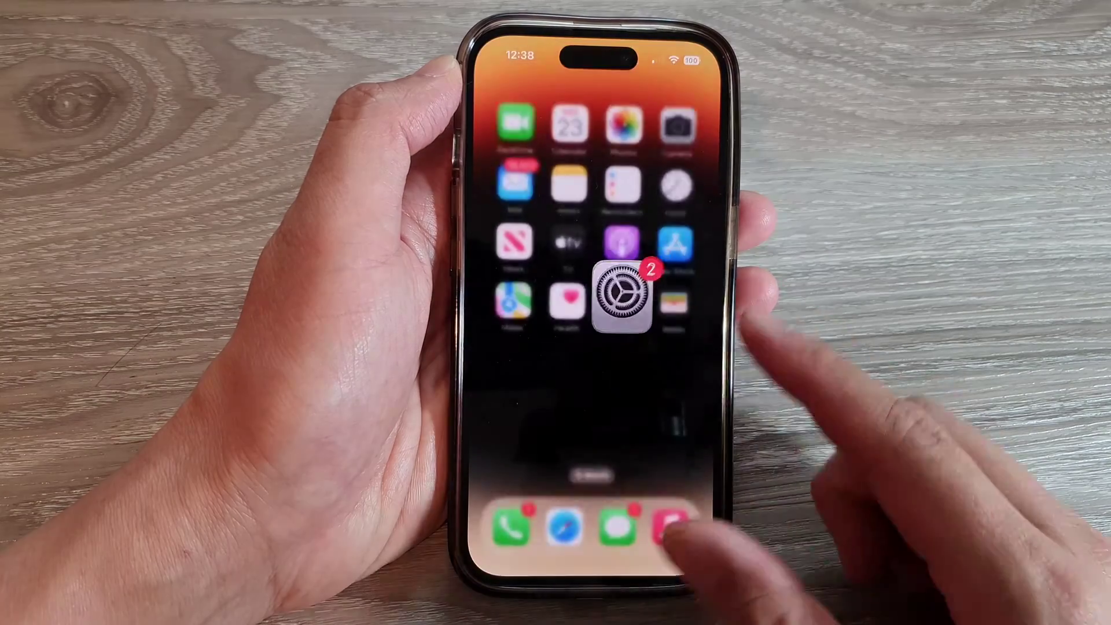